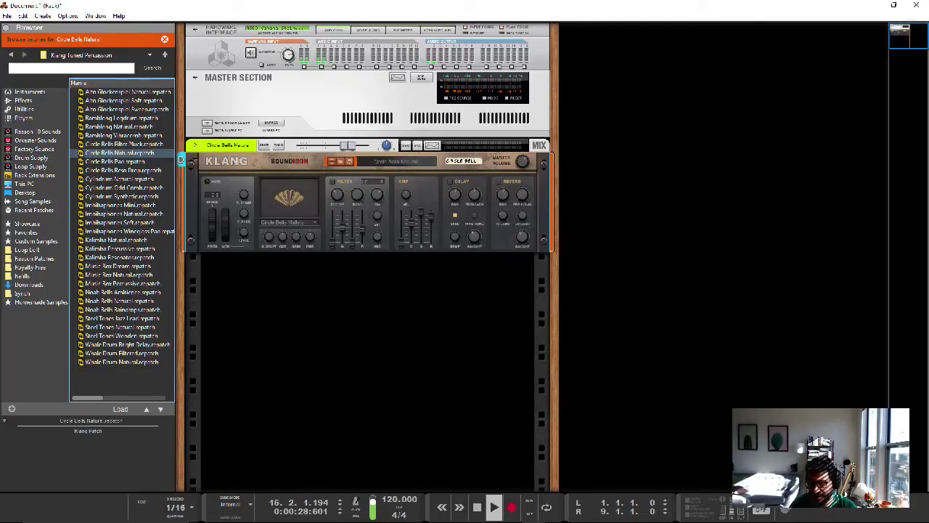
Step: Stop playback and move the browser selection up to Bambleng Natural
key("space")
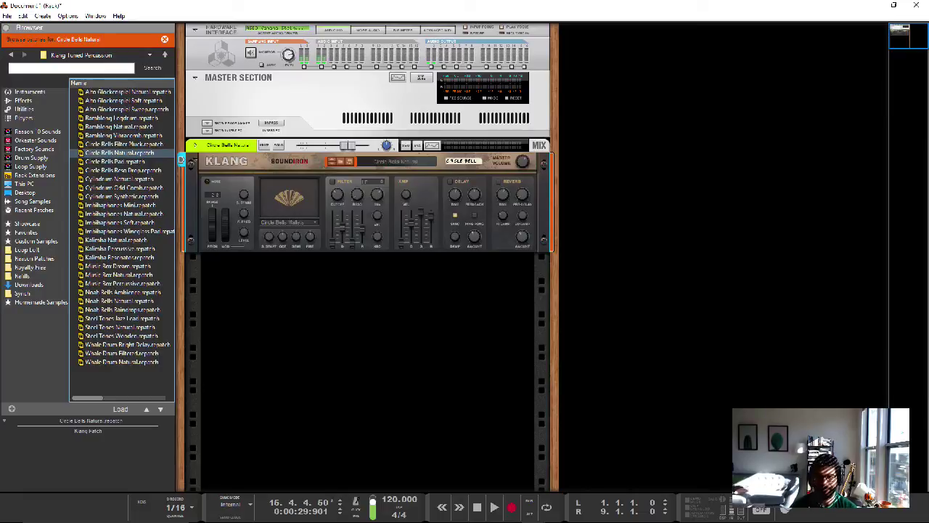
key("Up")
key("Up")
key("Up")
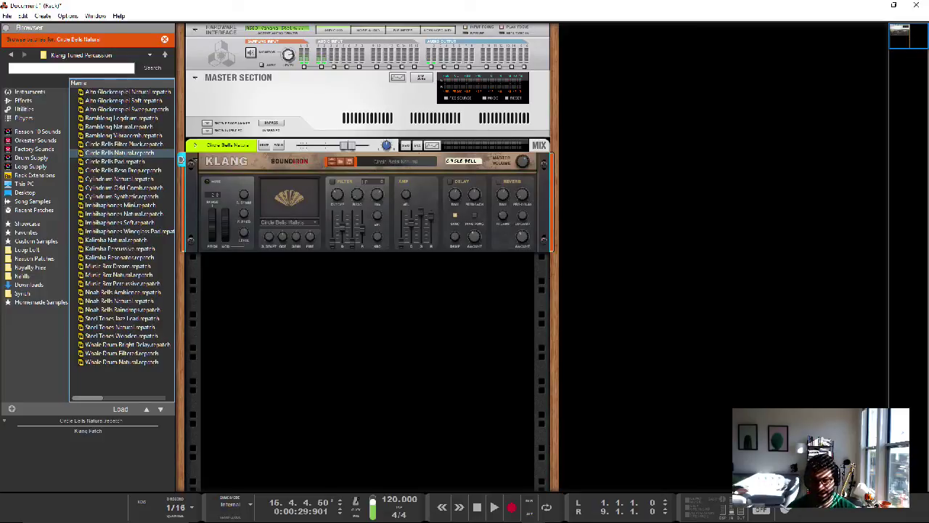
Step: Set Klang's pitch-bend range from 2 to 12 and change its filter type to Comb
left_click(223, 235)
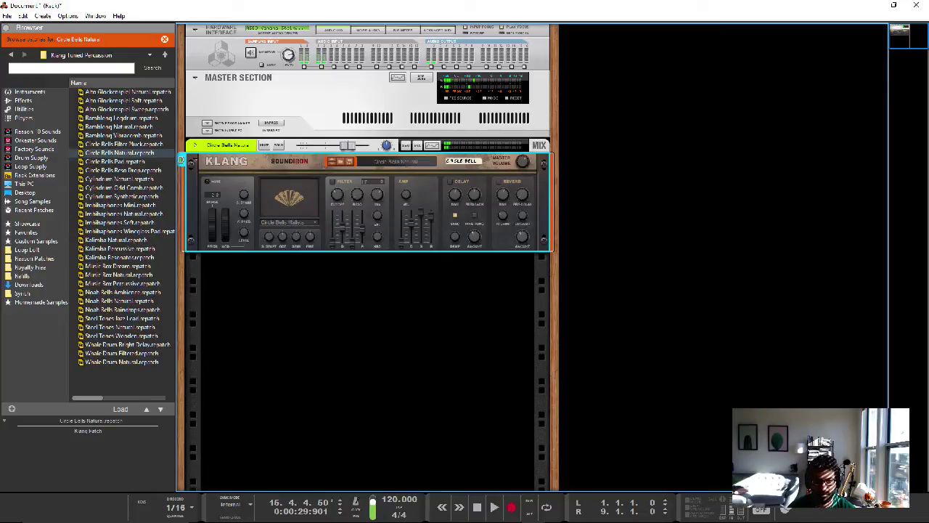
mouse_move(215, 196)
left_mouse_down()
mouse_move(215, 182)
mouse_move(214, 211)
left_mouse_up()
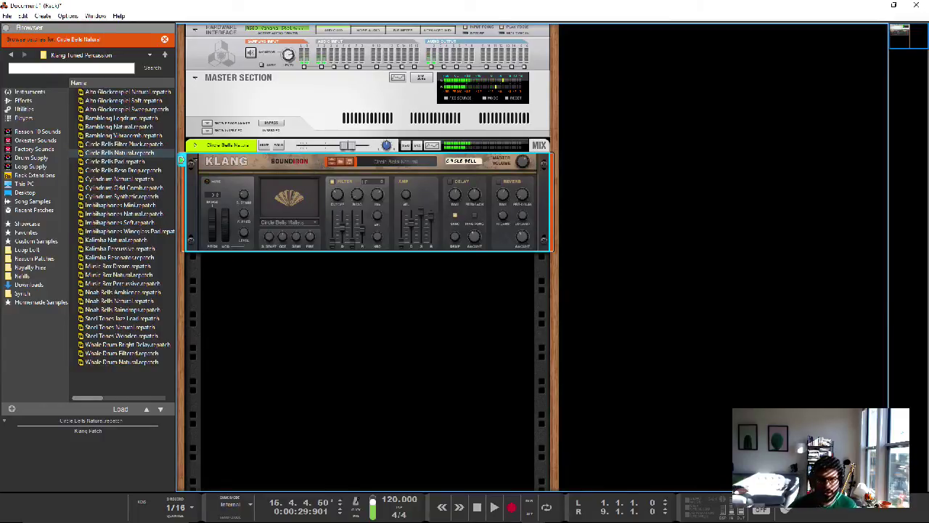
mouse_move(377, 194)
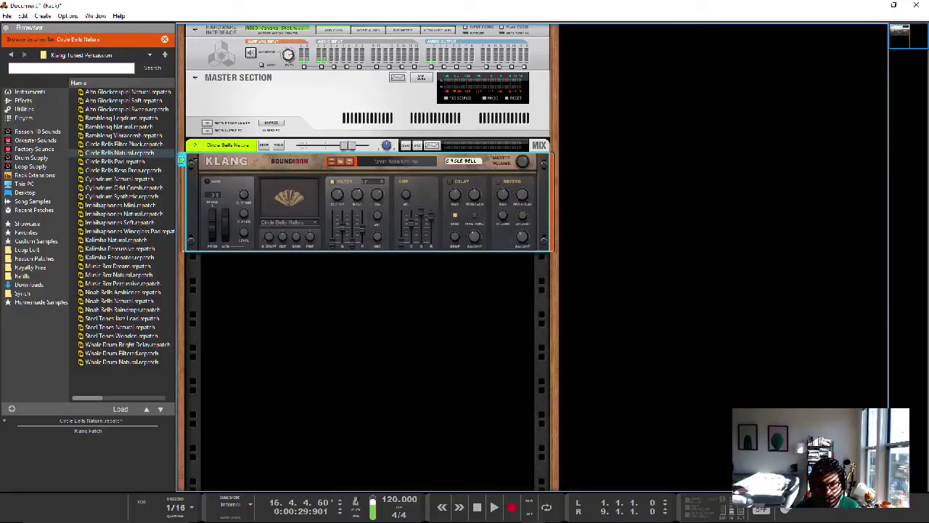
left_click(374, 182)
left_click(399, 217)
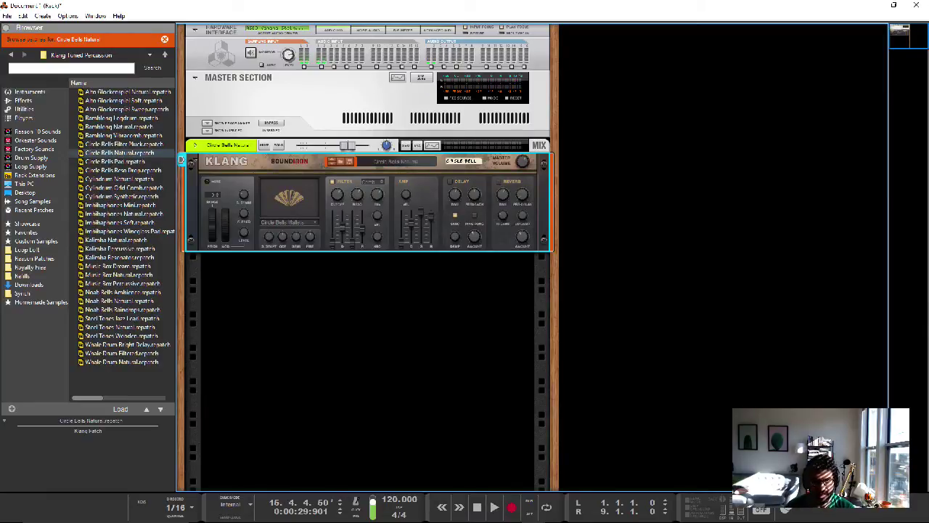
Step: Dismiss Klang's sample list without changing it, keeping Circle Bells Mallets
left_click(310, 222)
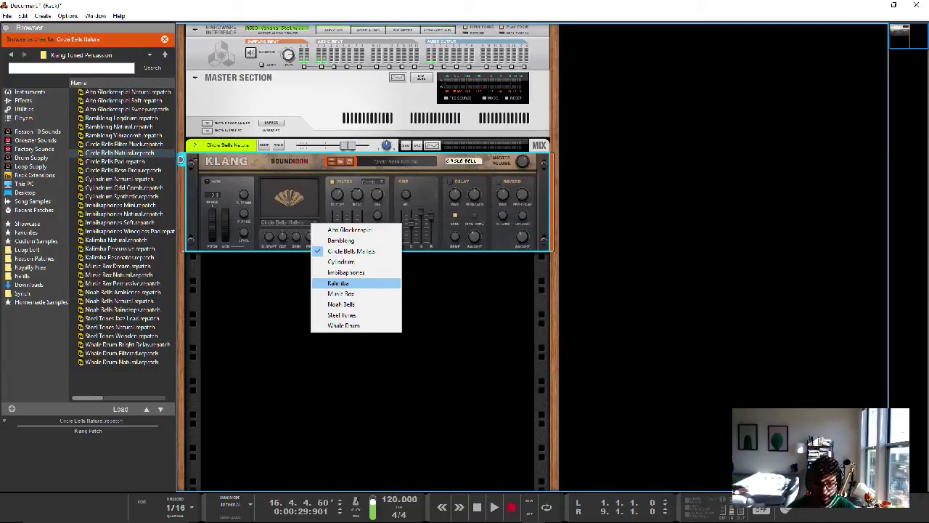
key("Escape")
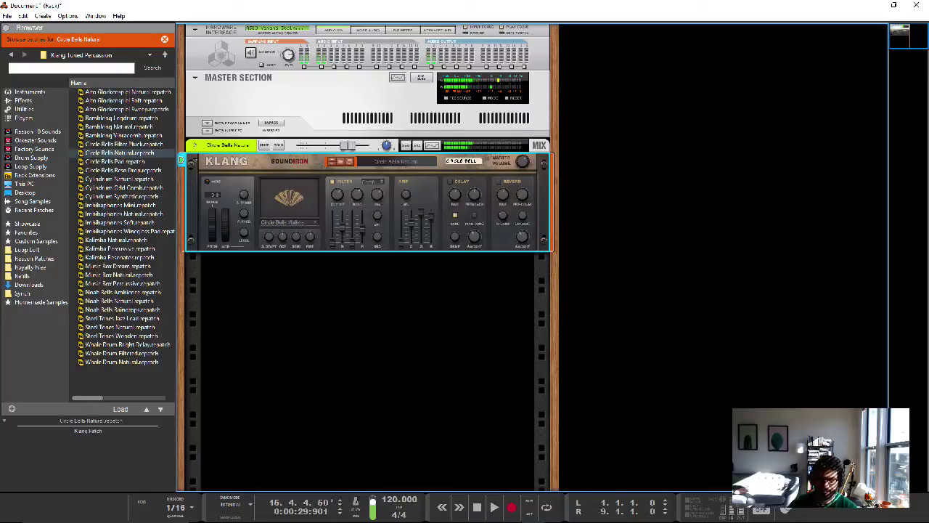
Step: Check the rack's back cabling, then unfold the Circle Bells Natural combinator to show its programmer
key("Tab")
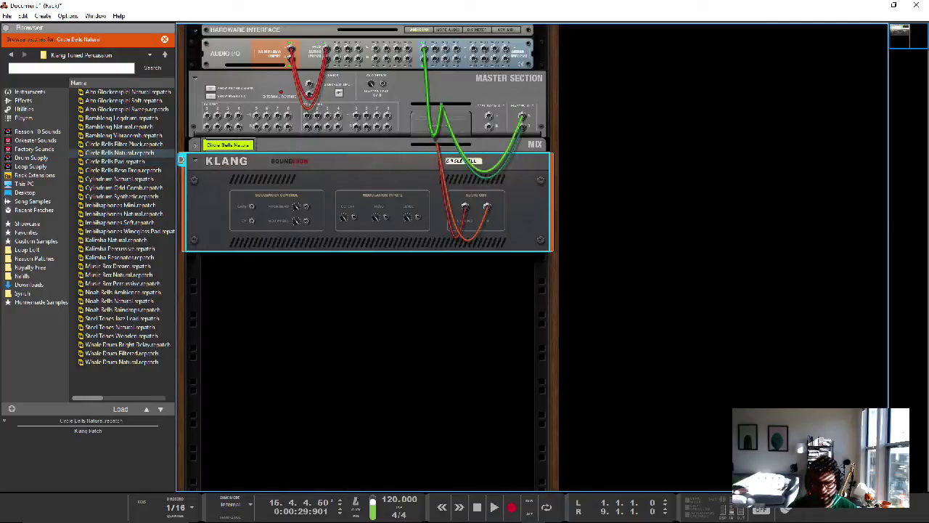
key("Tab")
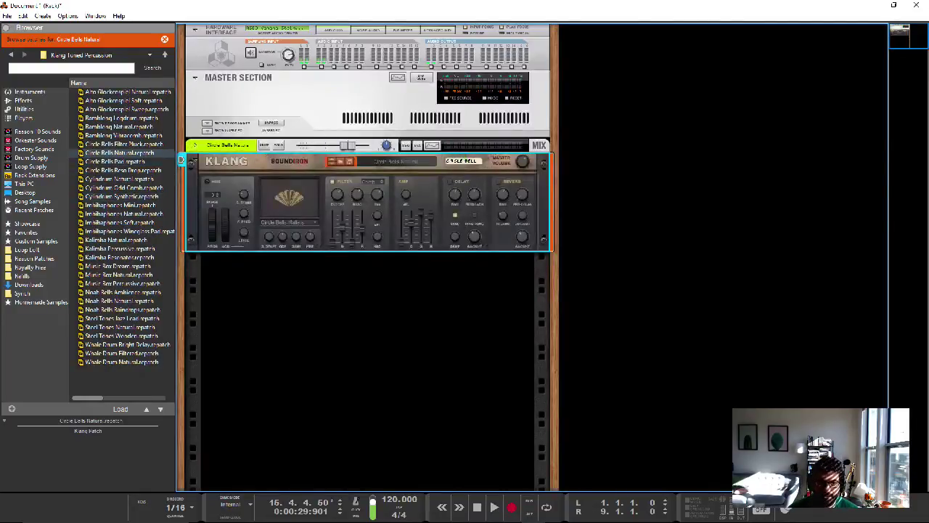
left_click(195, 144)
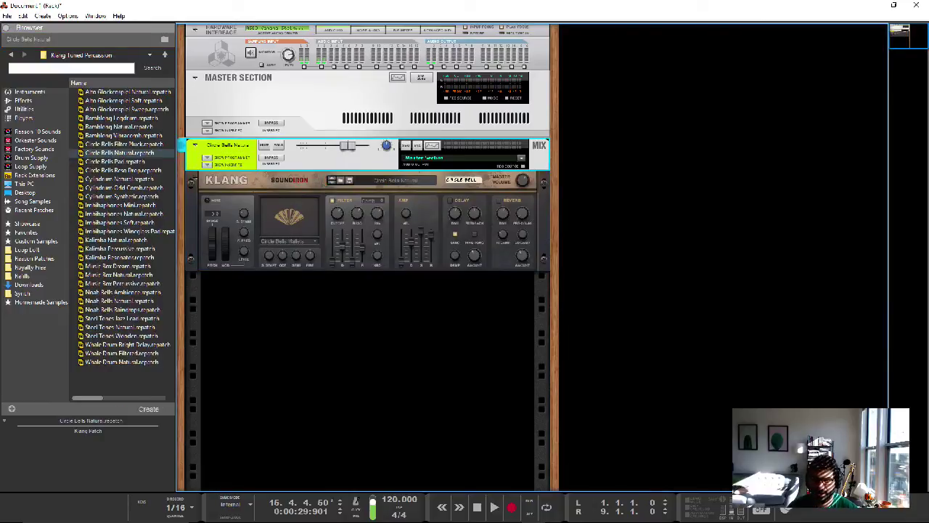
left_click(208, 166)
Step: Move the browser selection to Music Box Natural and confirm Klang's filter stays on Comb
left_click(194, 145)
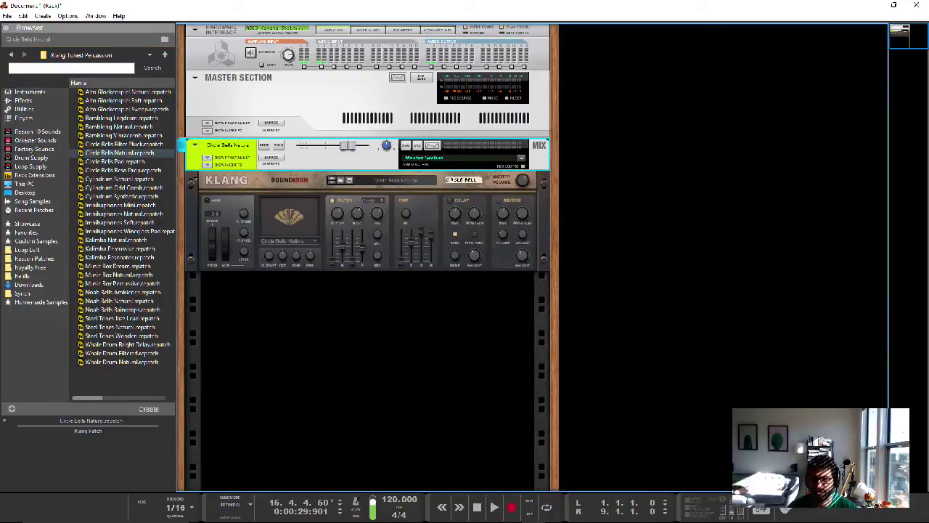
left_click(120, 257)
left_click(120, 274)
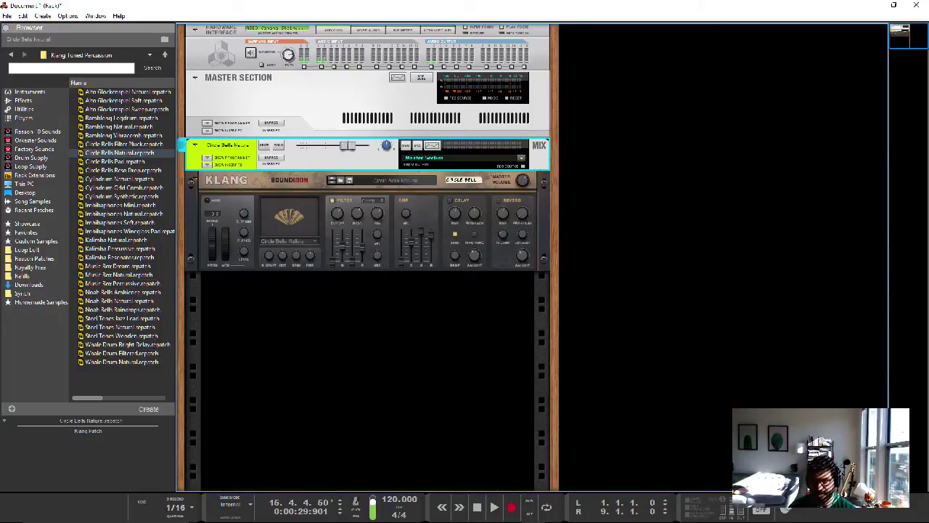
left_click(354, 214)
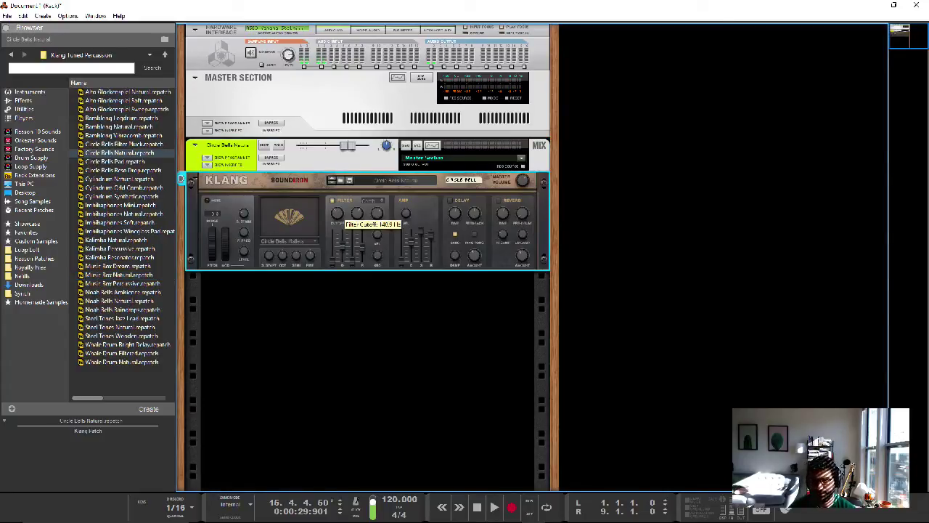
left_click(373, 201)
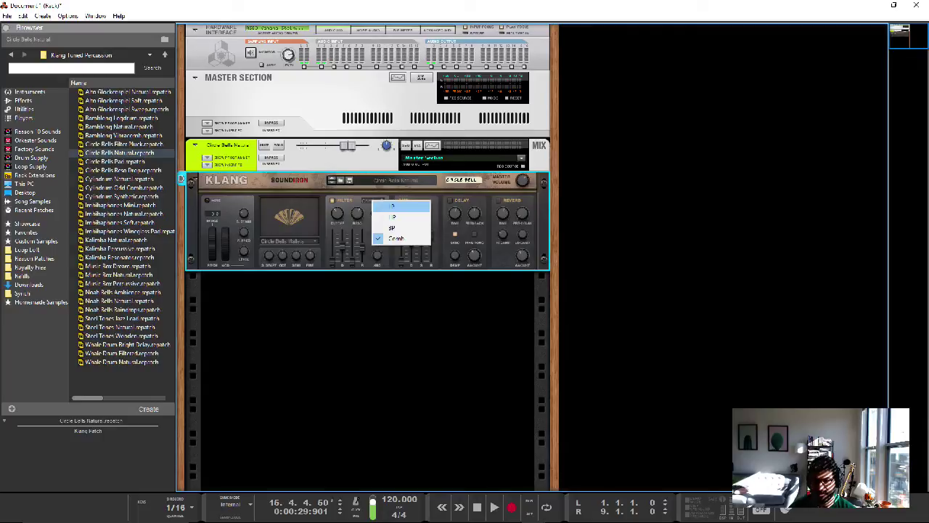
left_click(395, 238)
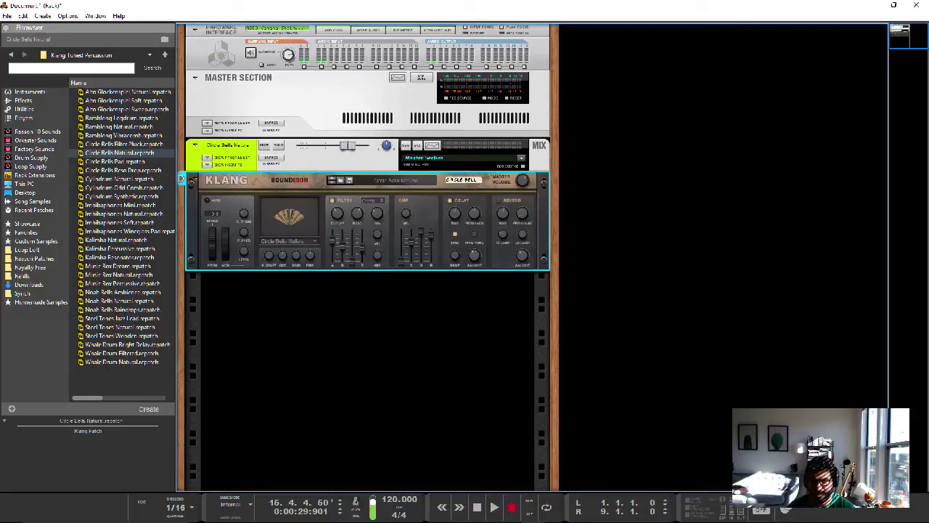
Step: Load Noah Bells Natural.repatch from the patch browser and select the Klang device
left_click(349, 180)
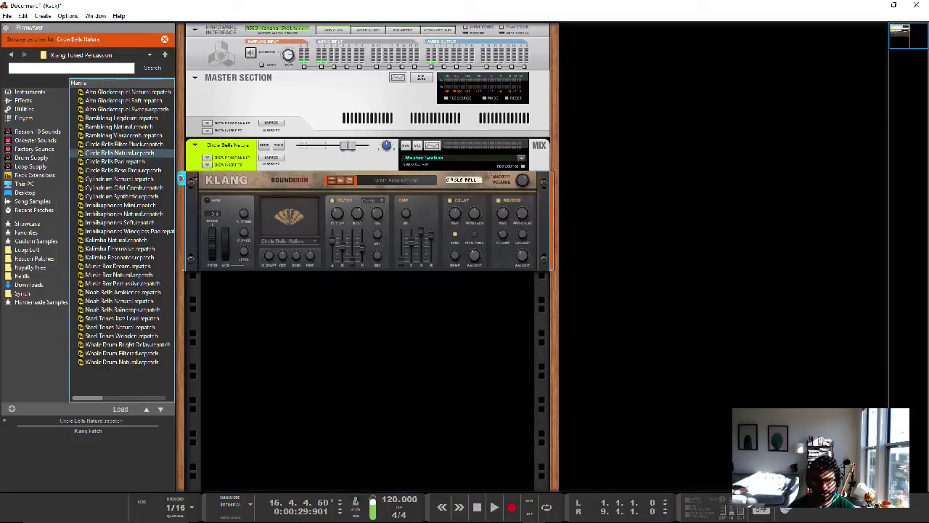
left_click(120, 300)
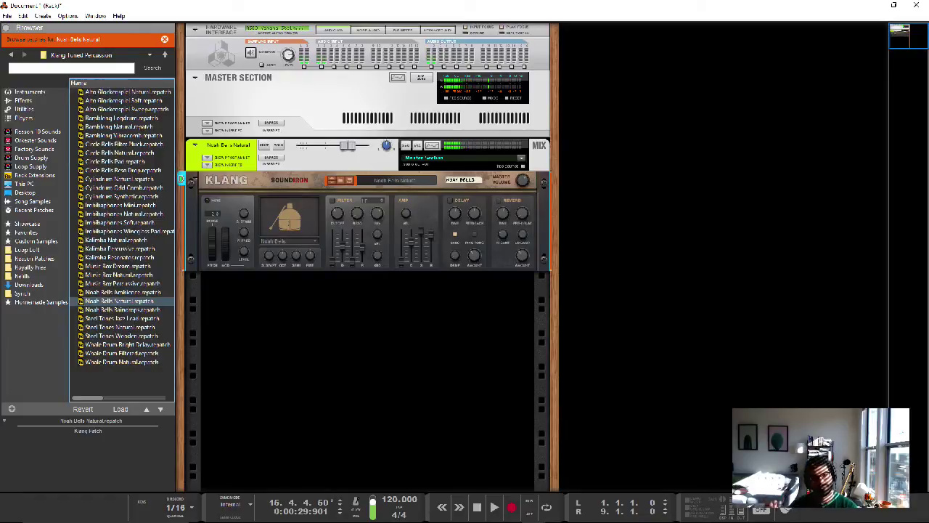
left_click(519, 238)
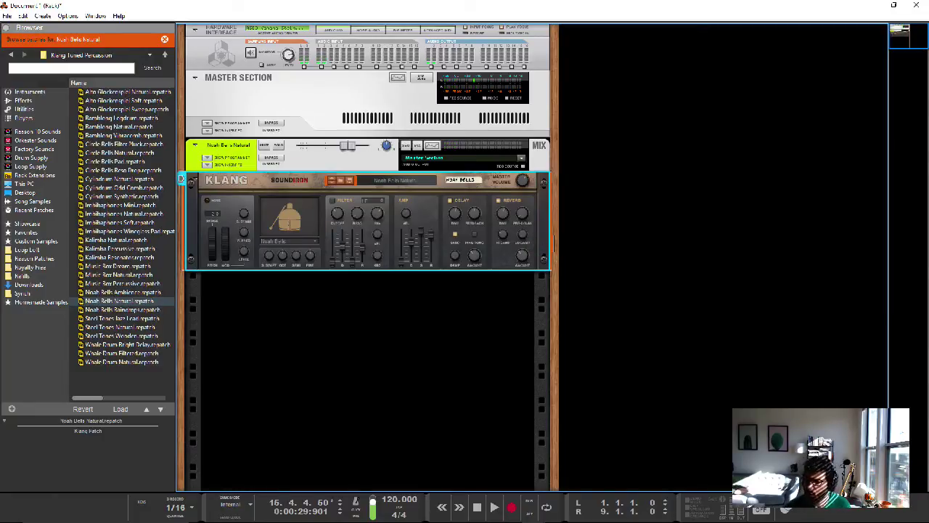
Step: Raise the Noah Bells Natural mixer channel fader and reselect Klang
left_click_drag(348, 146, 365, 145)
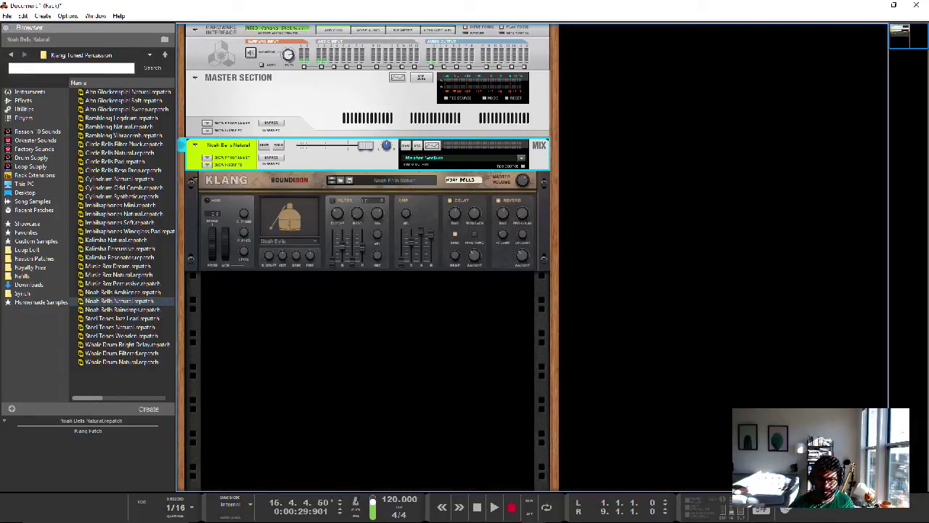
left_click(524, 181)
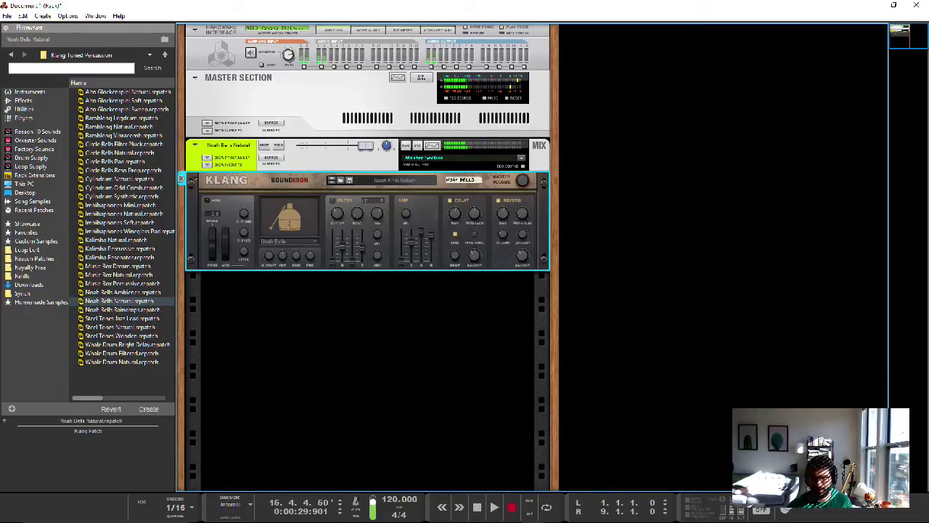
mouse_move(474, 214)
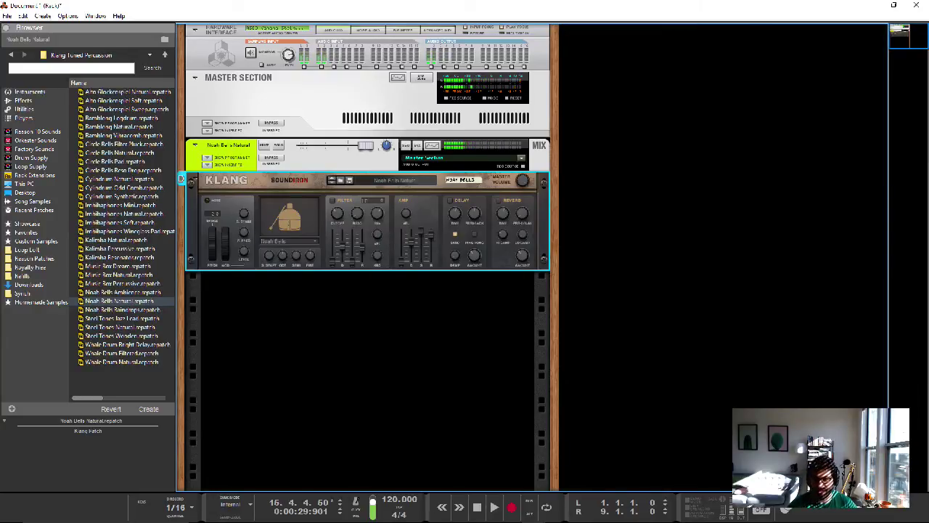
left_click(404, 179)
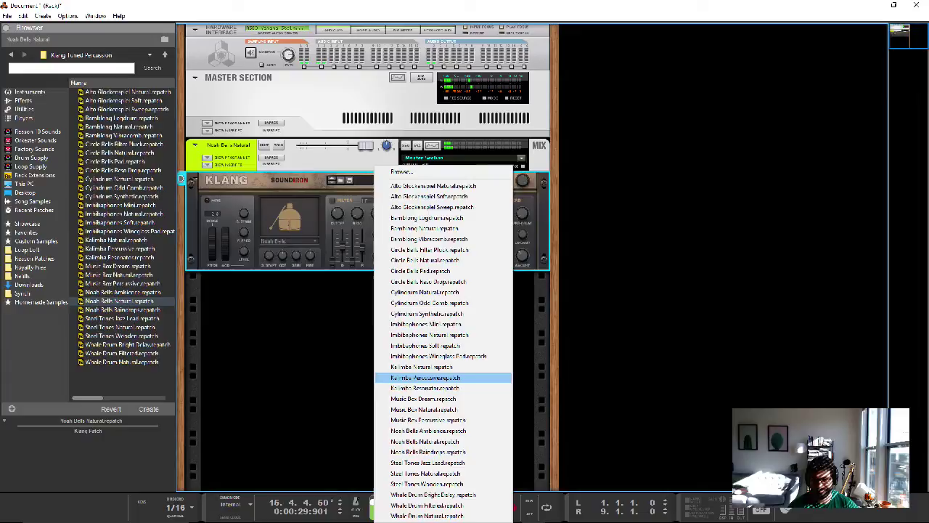
left_click(425, 377)
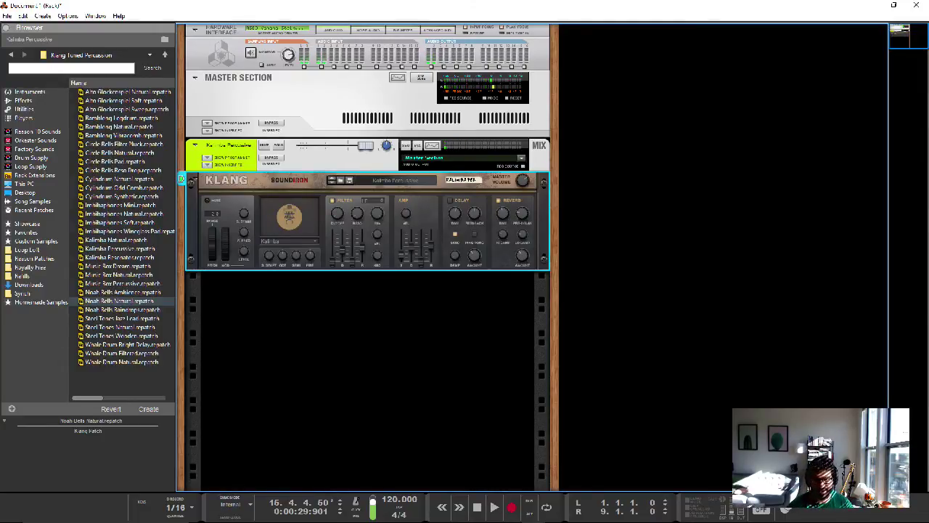
left_click(396, 180)
key("Escape")
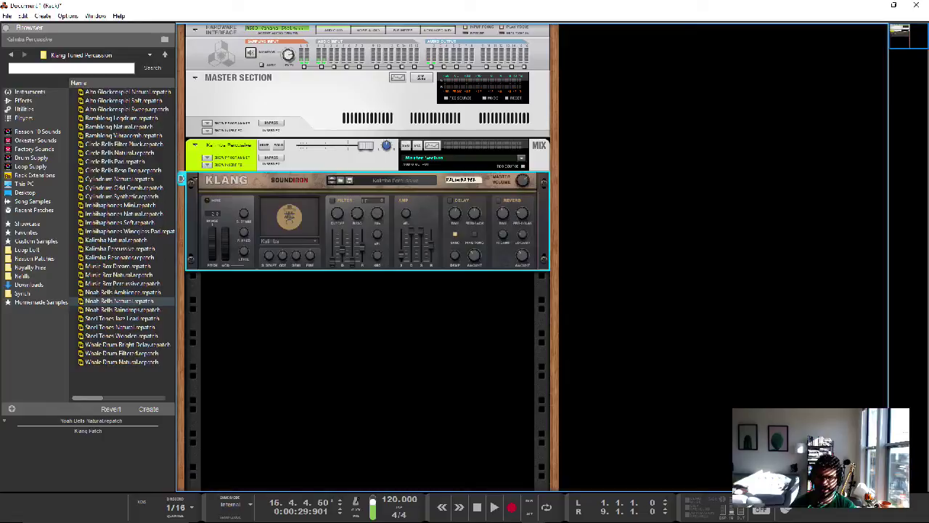
Step: Step up the Browser list to Alto Glockenspiel Natural.repatch and drag it onto Klang
key("Up")
key("Up")
key("Up")
key("Up")
key("Up")
key("Up")
key("Up")
key("Up")
key("Up")
key("Up")
key("Up")
key("Up")
key("Up")
key("Up")
key("Up")
key("Up")
key("Up")
key("Up")
key("Up")
key("Up")
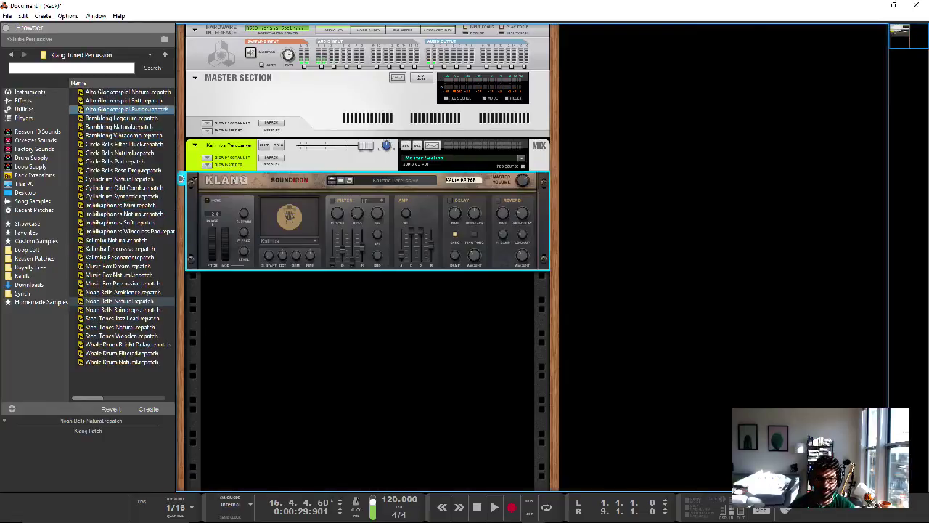
key("Up")
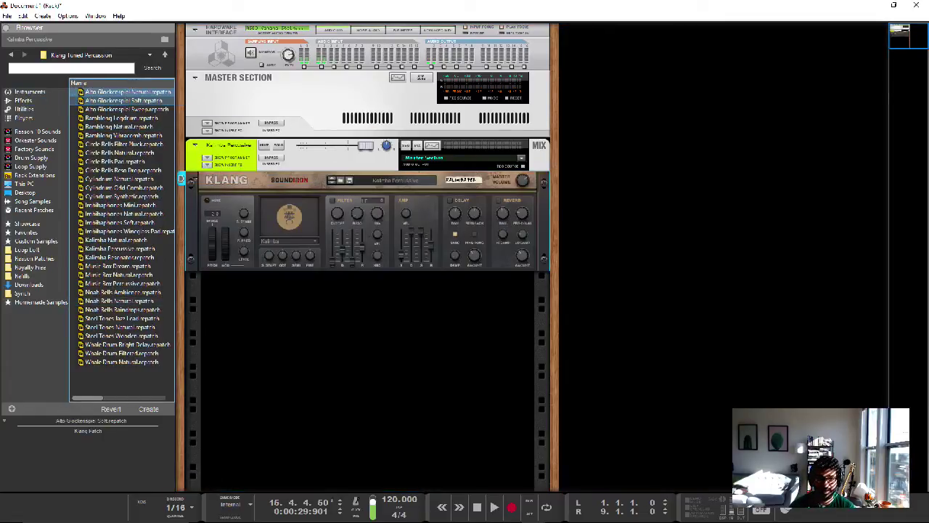
left_click_drag(123, 91, 365, 218)
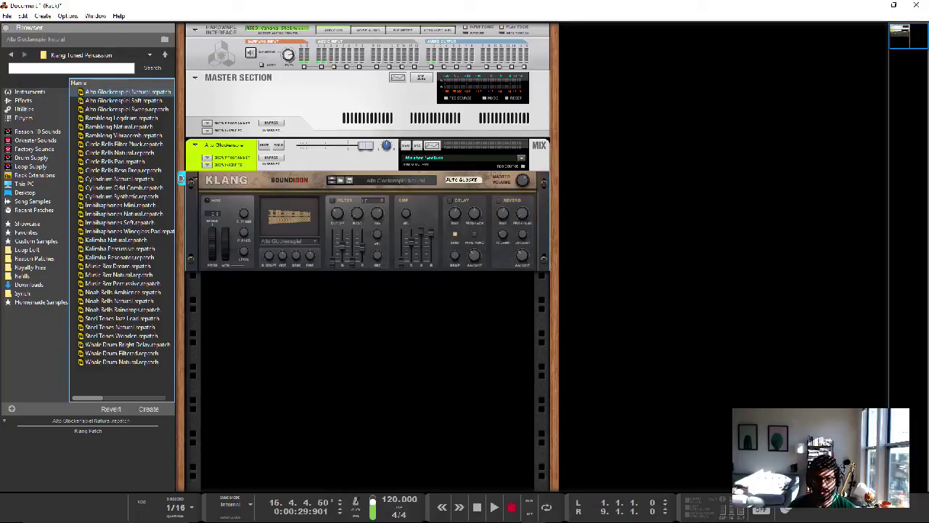
left_click(121, 283)
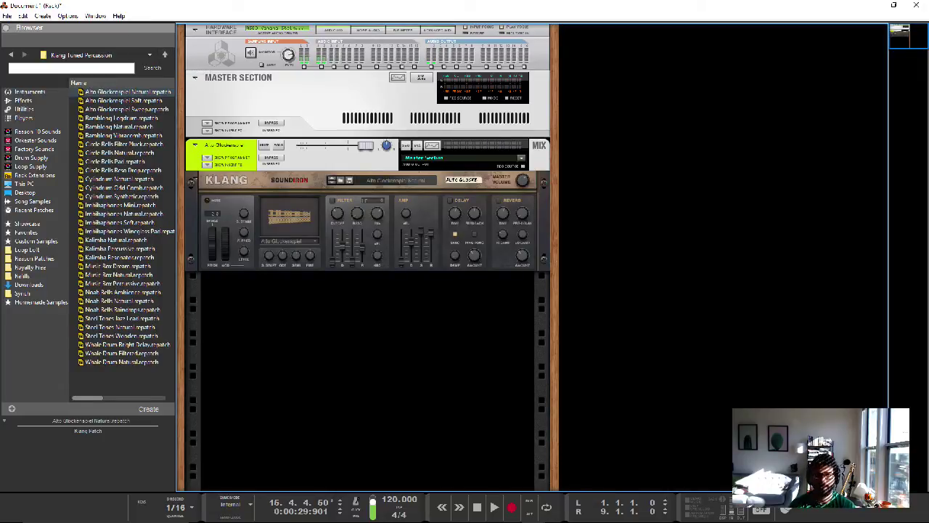
mouse_move(474, 255)
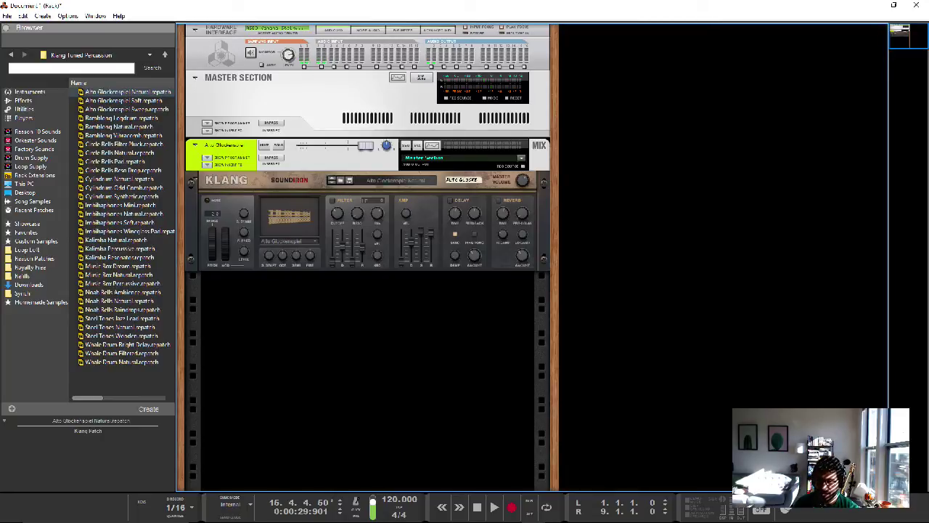
Step: Audition Impibaphones and Kalimba patches, return to Alto Glockenspiel Natural, and raise Klang's amp attack above 36.3 %
left_click(120, 222)
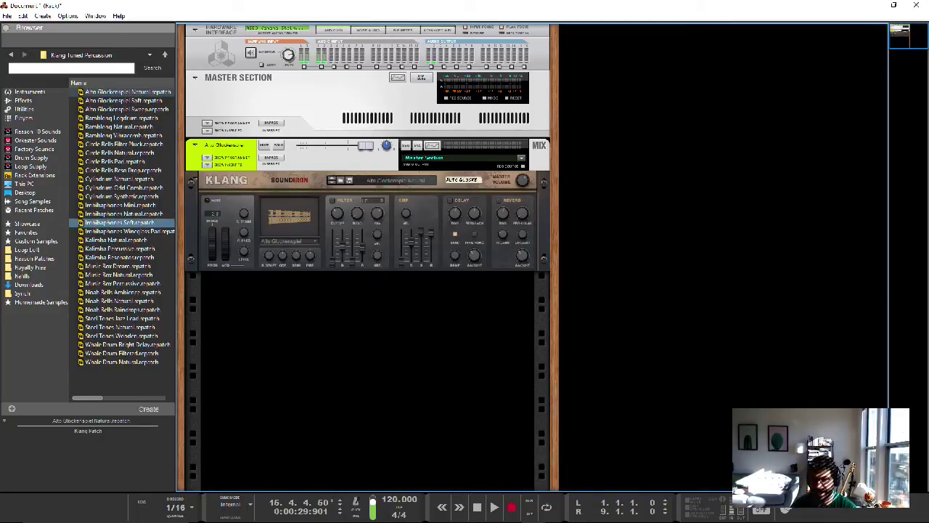
left_click(120, 231)
left_click(119, 240)
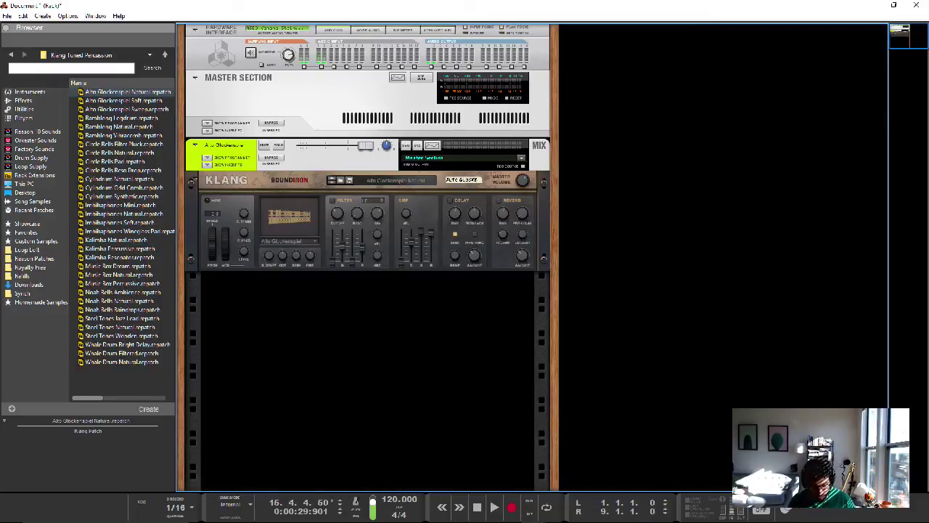
left_click(119, 92)
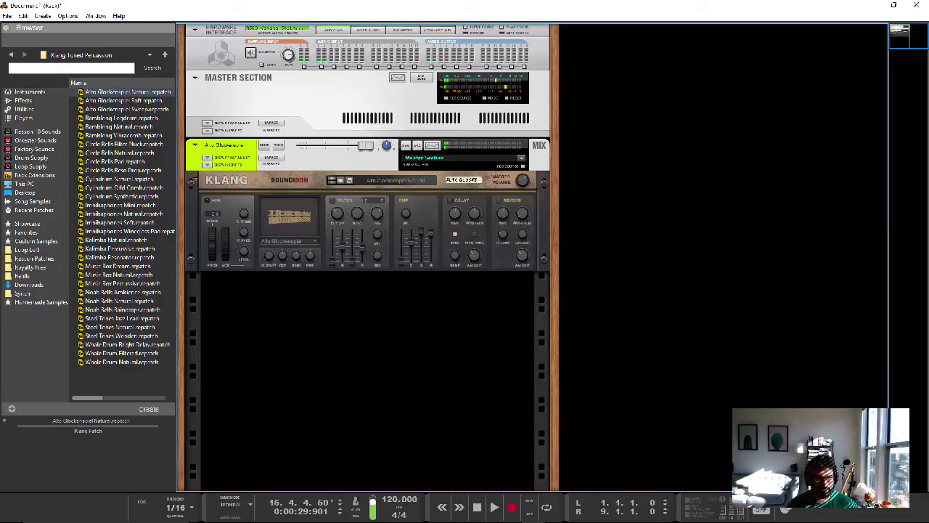
left_click(181, 178)
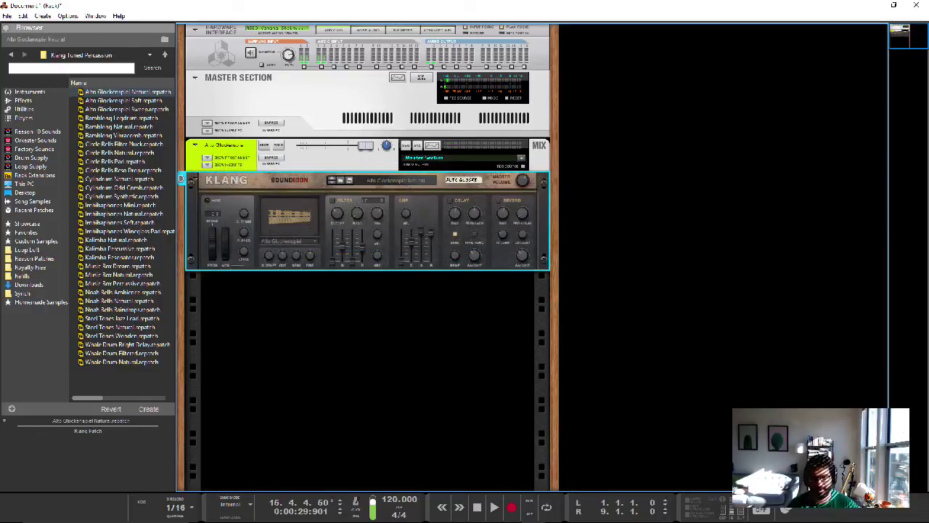
left_click_drag(401, 251, 401, 245)
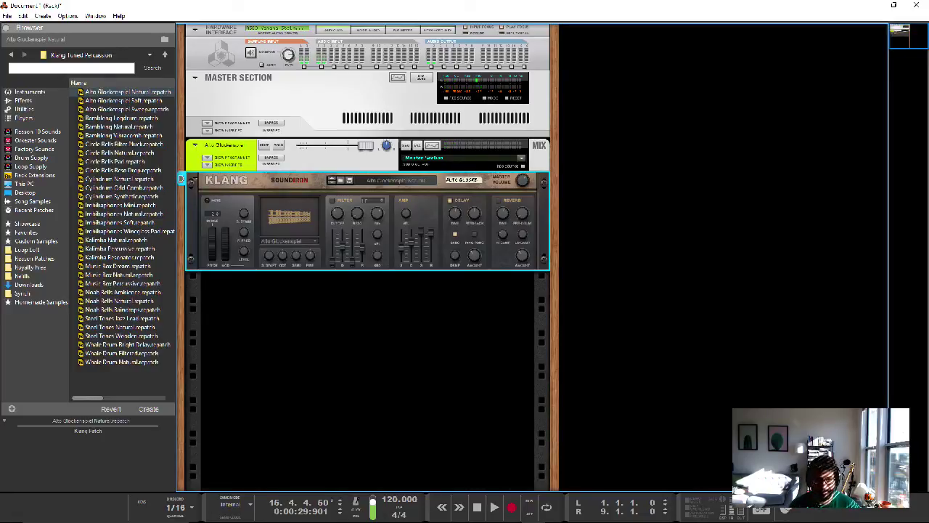
Step: Choose Music Box from Klang's sample selector dropdown
left_click(306, 243)
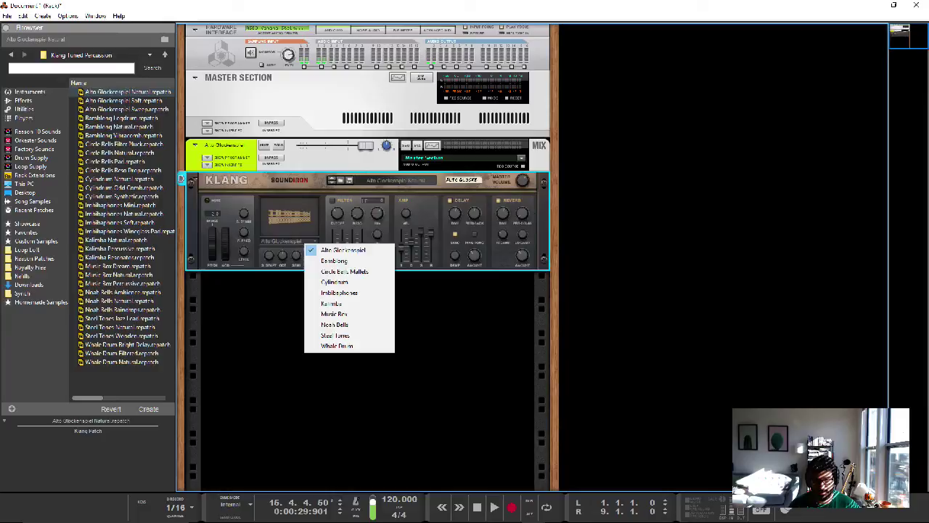
left_click(334, 314)
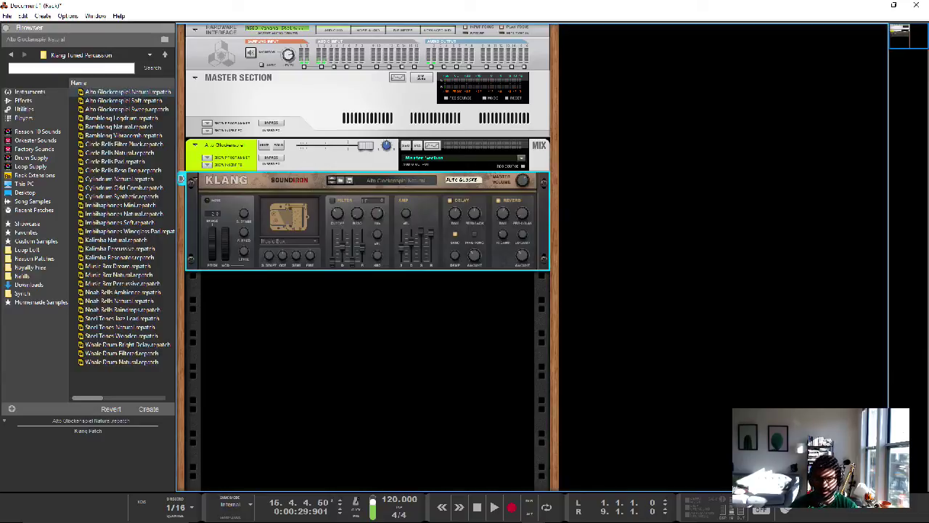
Step: Load Whale Drum Natural onto Klang, switch it to Whale Drum Filtered, and list the Players devices
left_click(119, 239)
left_click(121, 353)
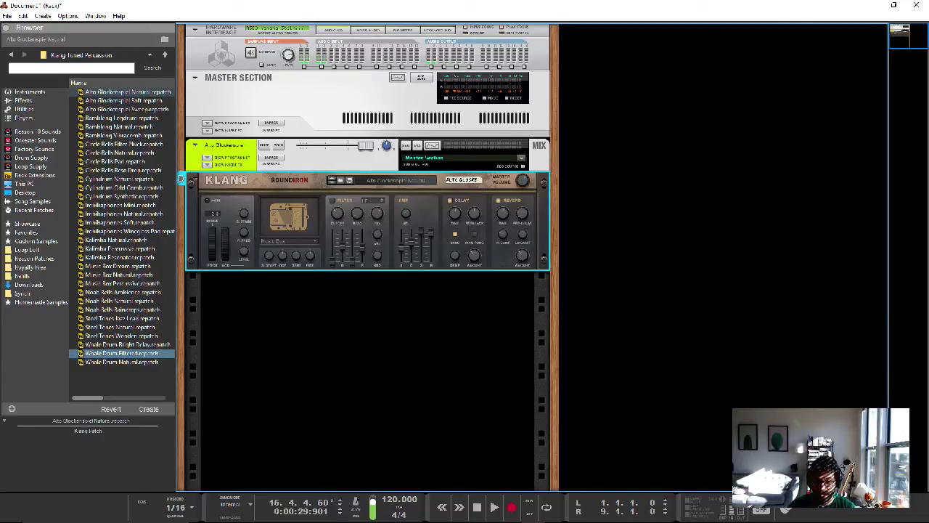
left_click_drag(121, 361, 367, 220)
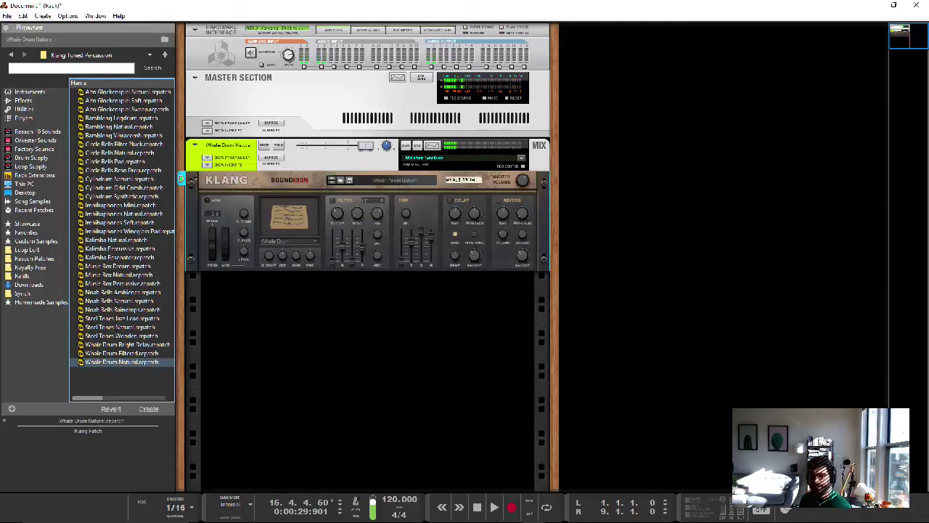
left_click(524, 180)
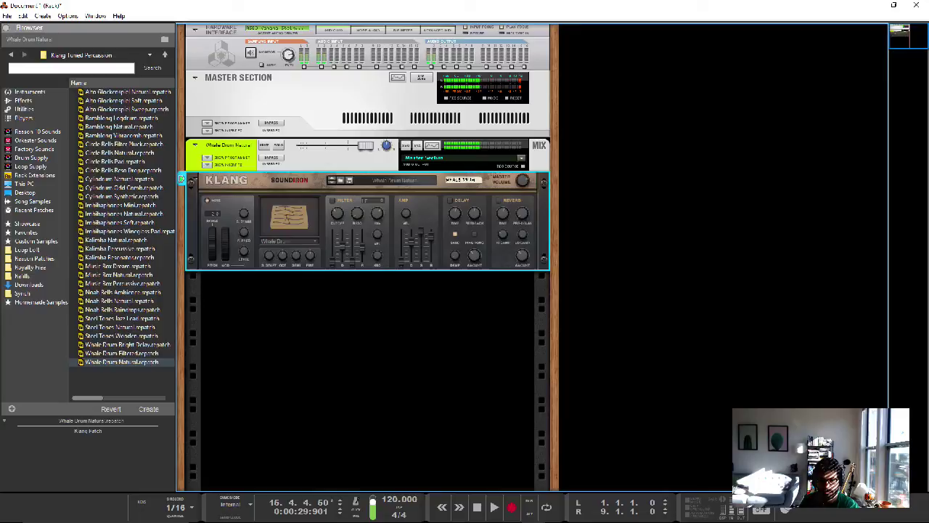
left_click(332, 180)
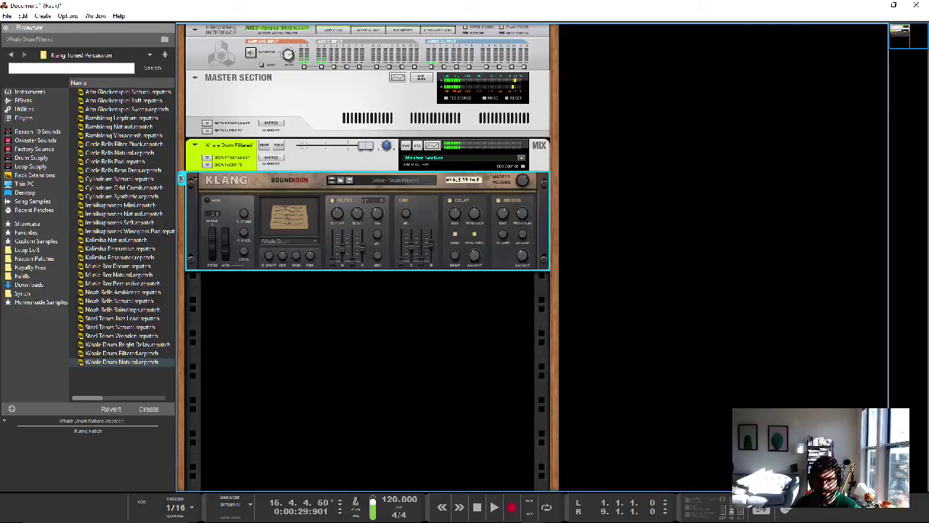
left_click(24, 118)
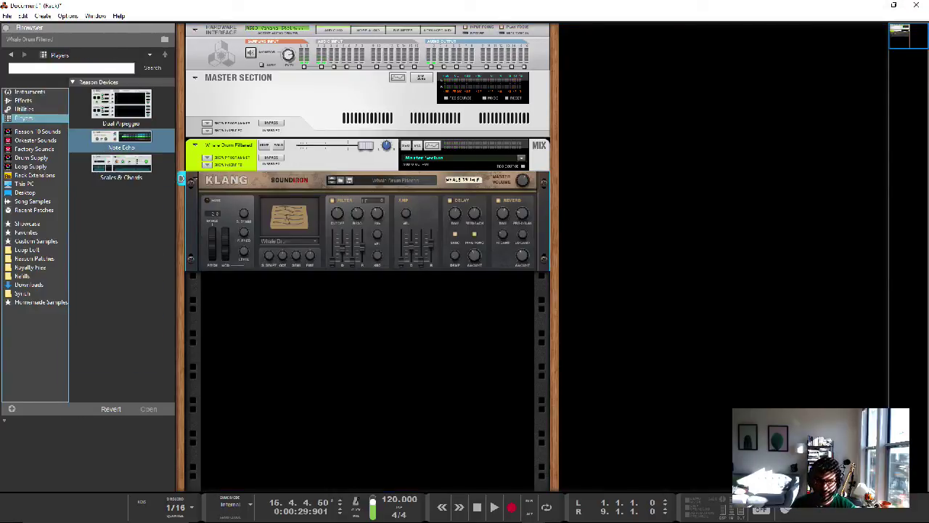
Step: Place a Note Echo player on Klang's rack slot and set its Step Length to 3/32
left_click_drag(180, 177, 290, 181)
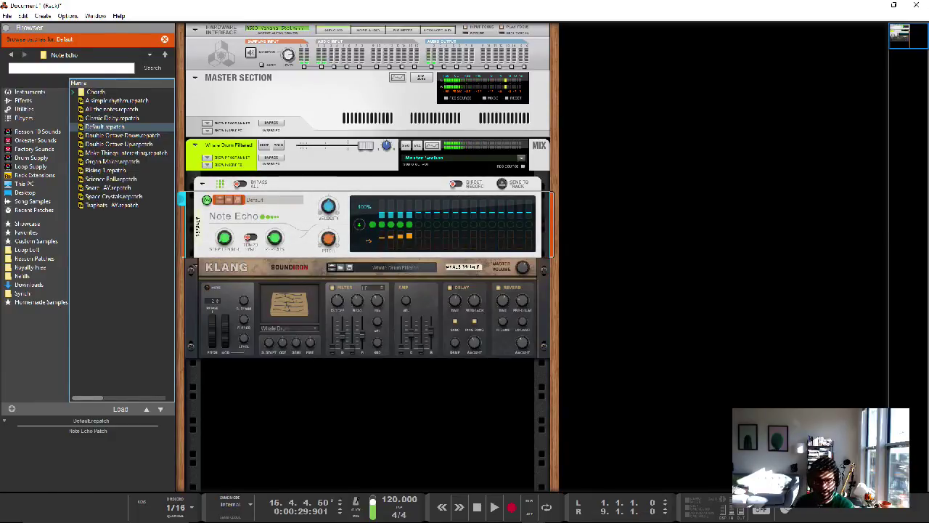
left_click(247, 243)
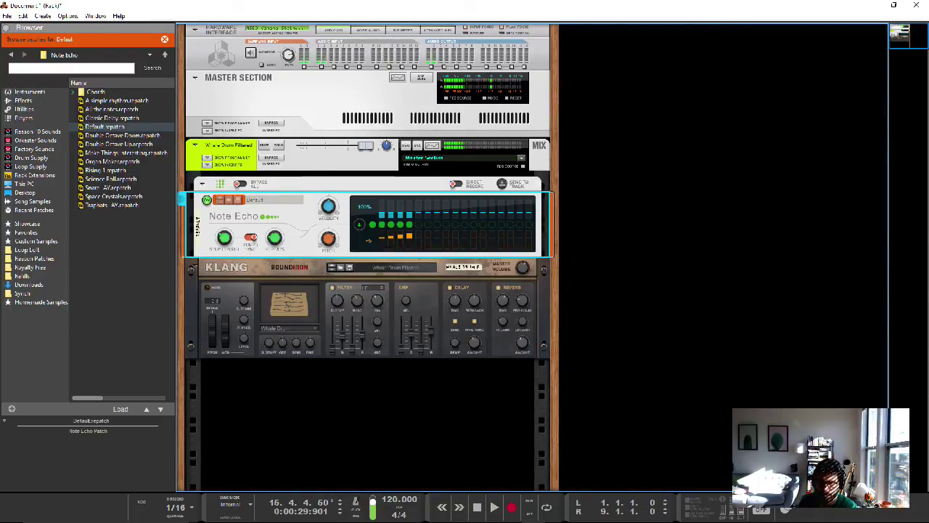
scroll(226, 240, "down", 1)
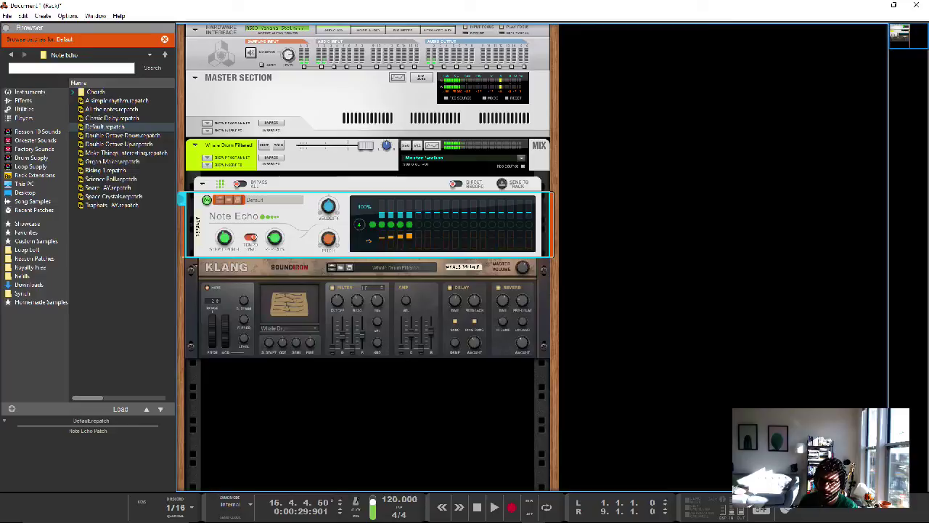
Step: Select the Double Octave Up.repatch patch in the Browser's Note Echo list
left_click(118, 144)
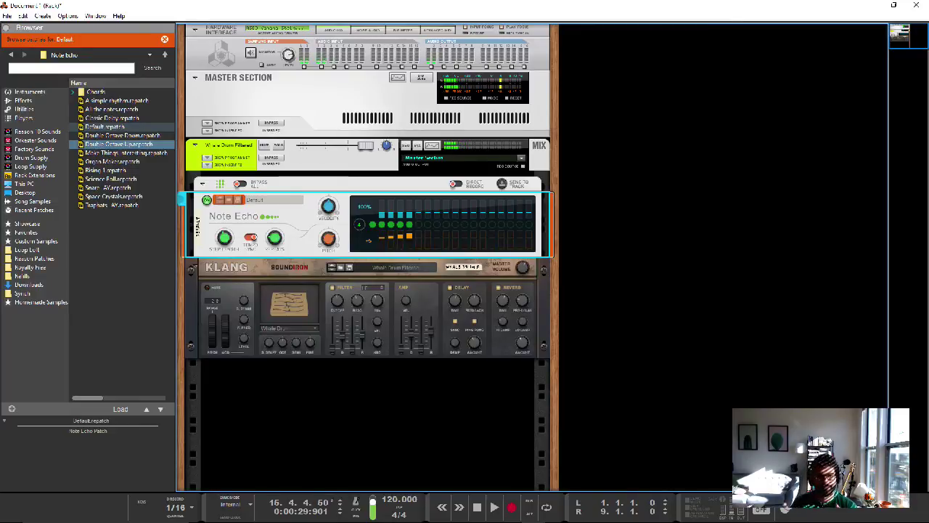